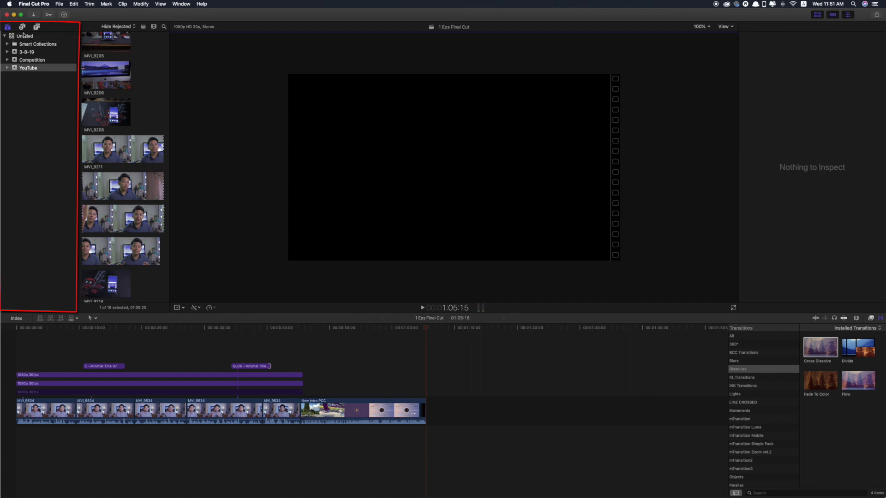
Show the Libraries sidebar with the Untitled library and the clips of its YouTube event
left_click(8, 27)
left_click(8, 27)
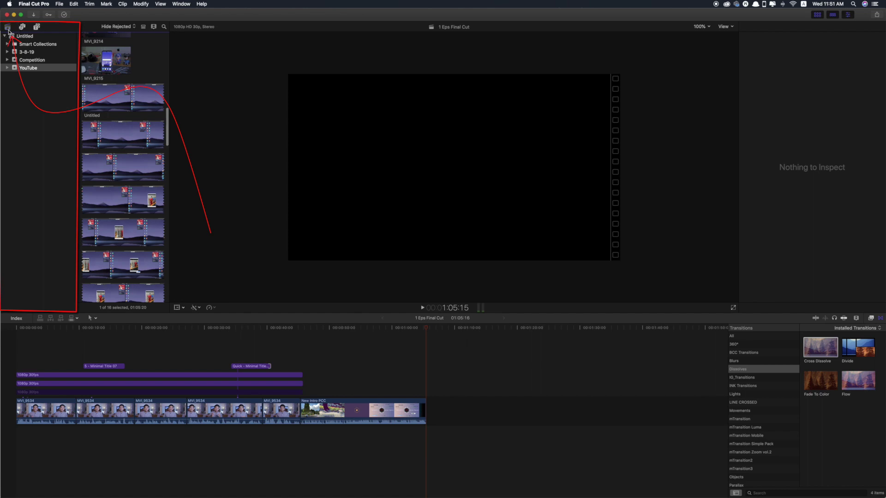
left_click(8, 27)
left_click(8, 27)
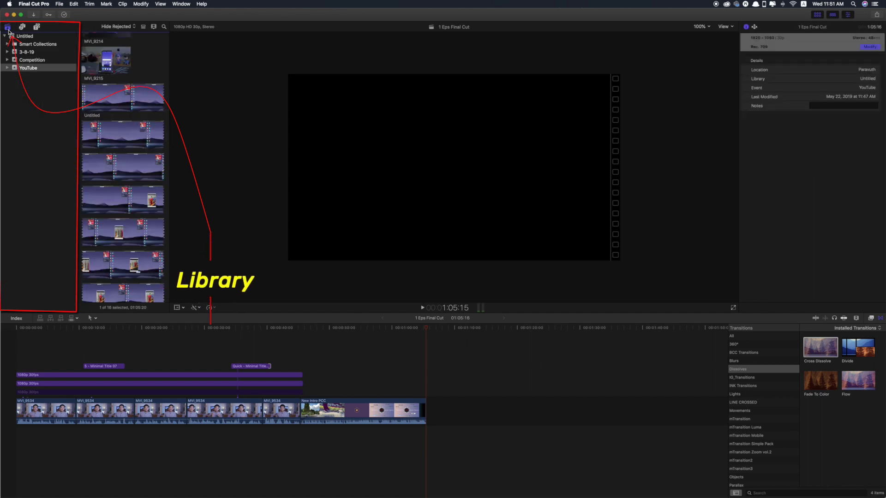
Open the photos and audio browser and filter the sound effects to the iLife Animals category
left_click(22, 28)
left_click(7, 27)
left_click(23, 27)
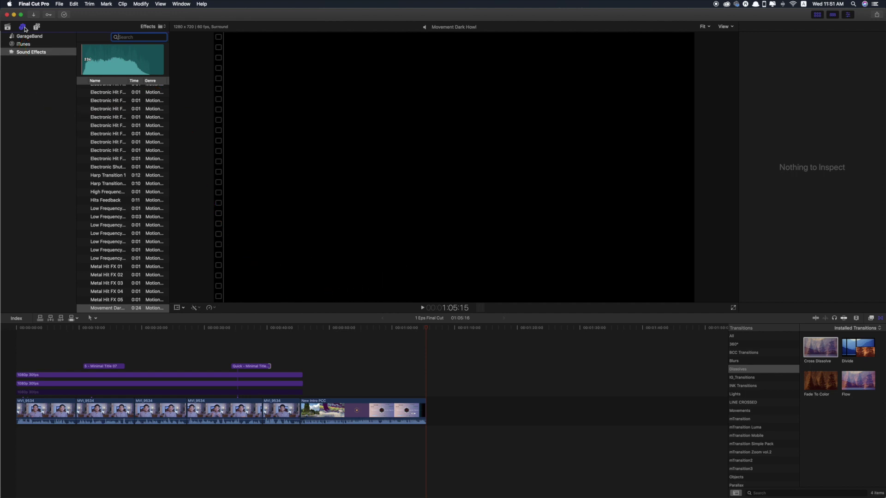
left_click(159, 27)
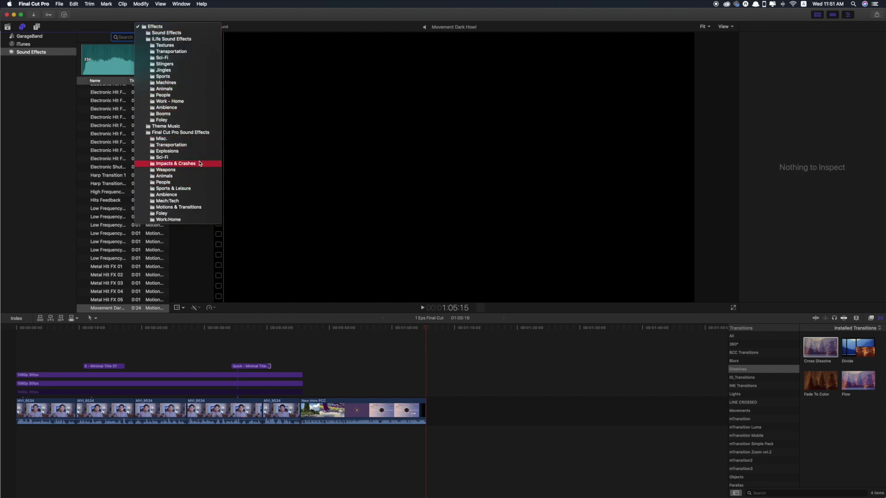
left_click(165, 89)
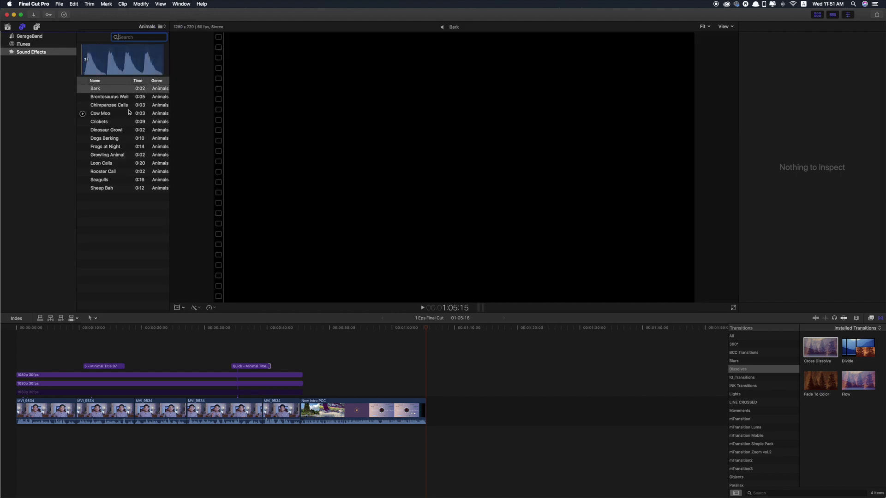
Open the titles and generators browser, show all installed generators, and collapse the Generators and Titles category lists
mouse_move(236, 233)
left_mouse_down()
mouse_move(168, 88)
mouse_move(36, 29)
left_mouse_up()
left_click(36, 26)
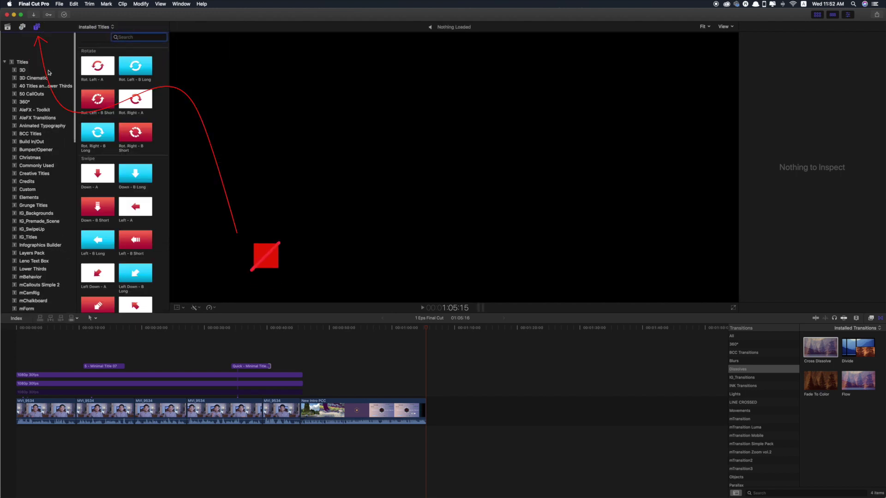
scroll(23, 111, "down", 15)
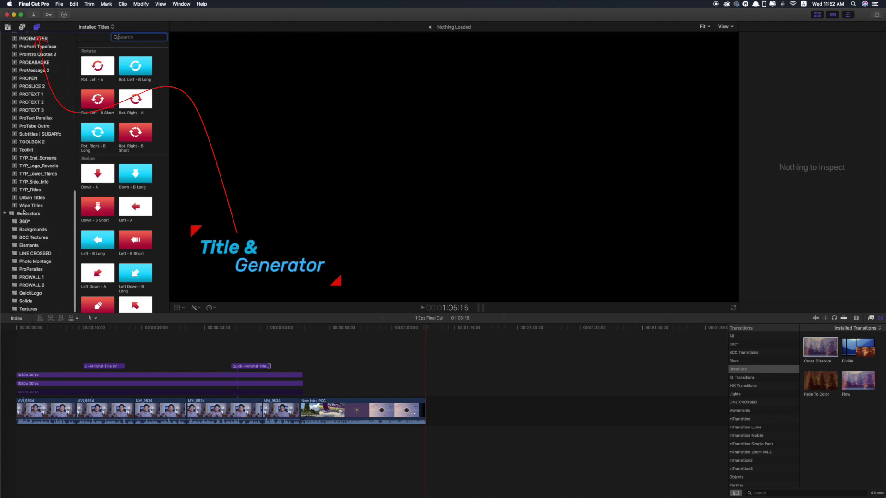
left_click(24, 214)
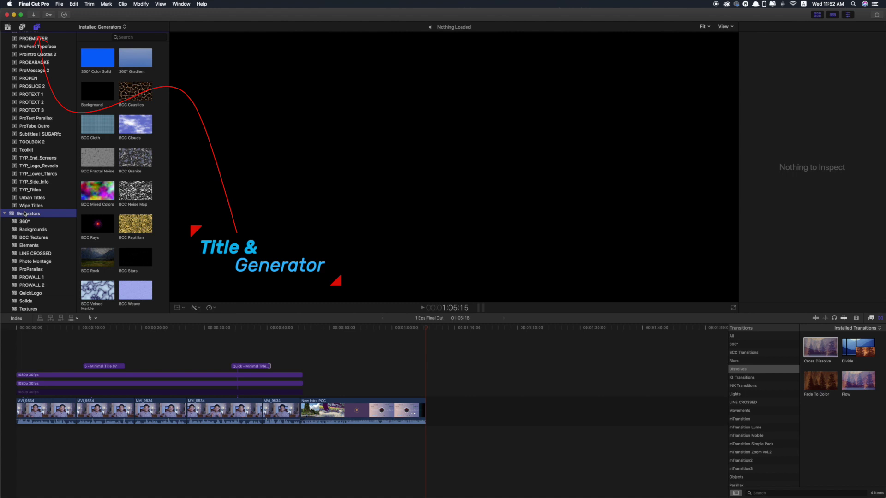
left_click(5, 214)
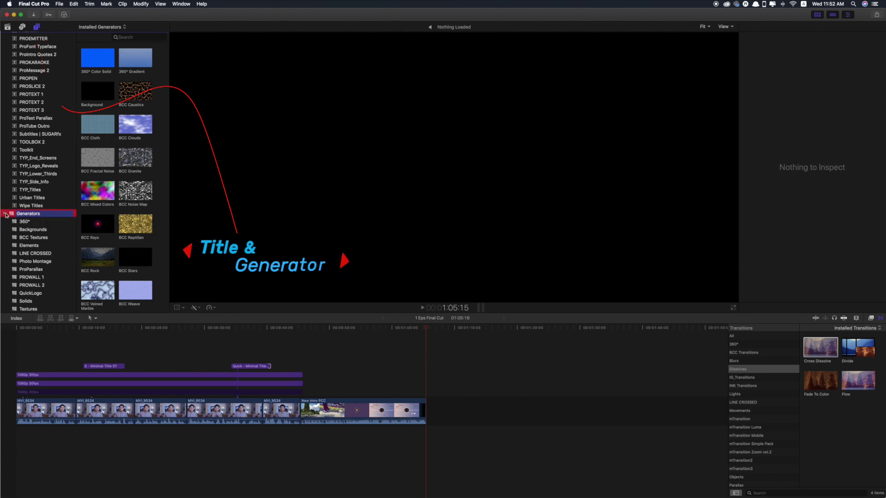
left_click(5, 37)
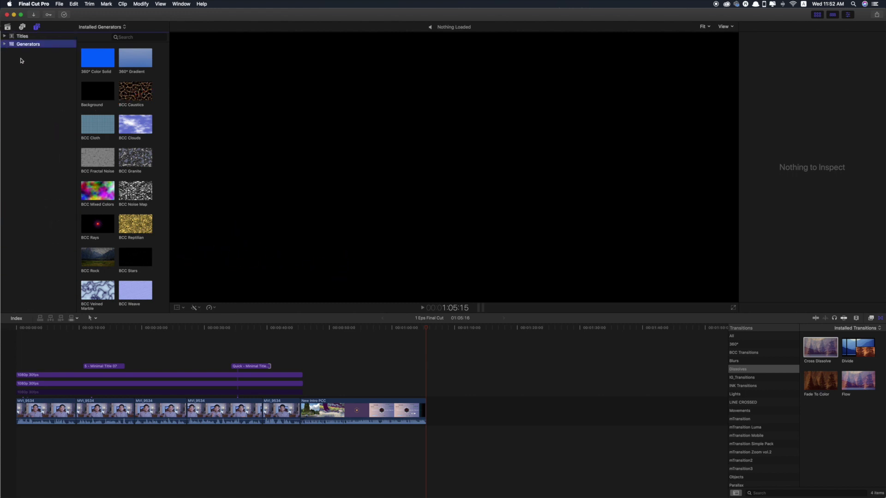
Show all installed titles and expand the Titles group to look through its categories
left_click(20, 36)
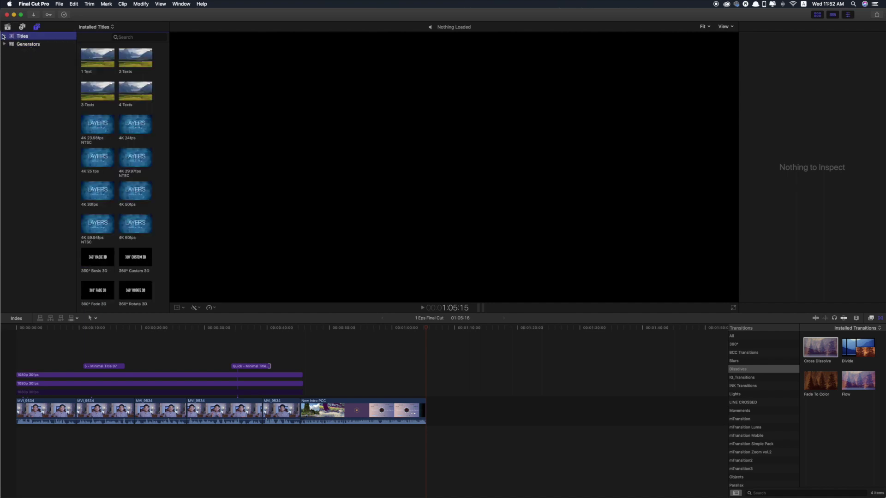
left_click(4, 36)
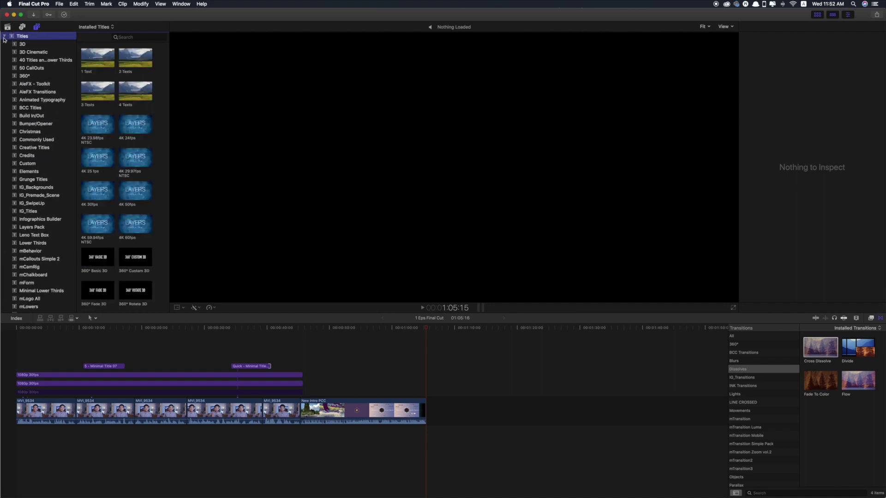
scroll(32, 86, "down", 10)
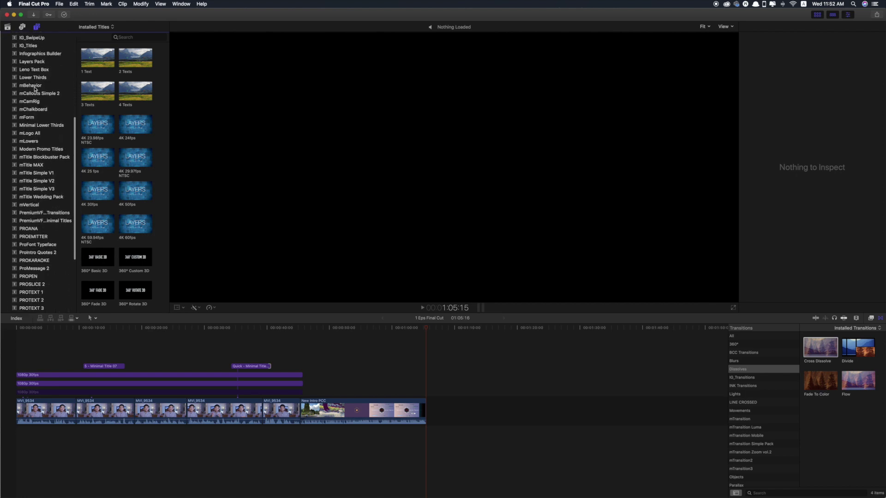
scroll(34, 88, "down", 6)
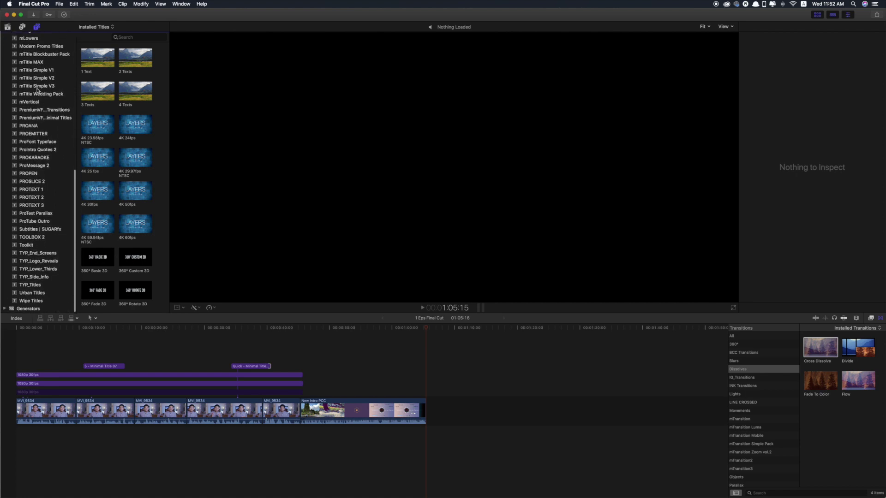
scroll(37, 90, "up", 7)
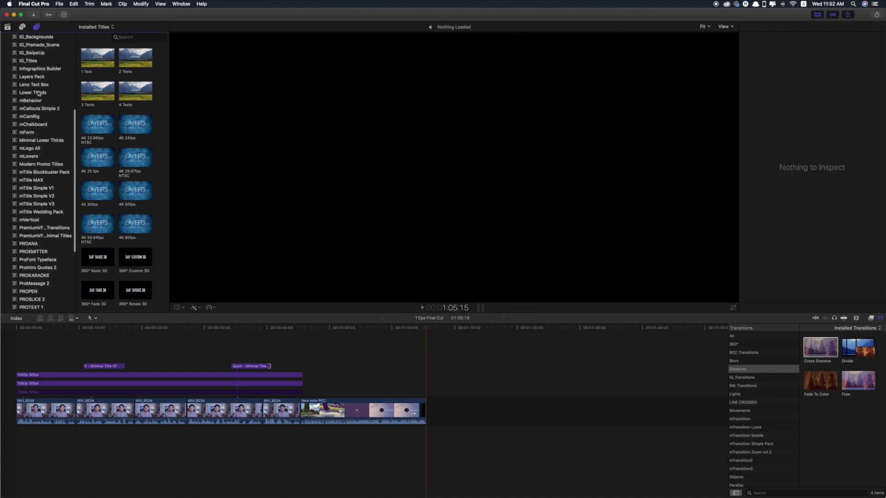
scroll(38, 93, "up", 9)
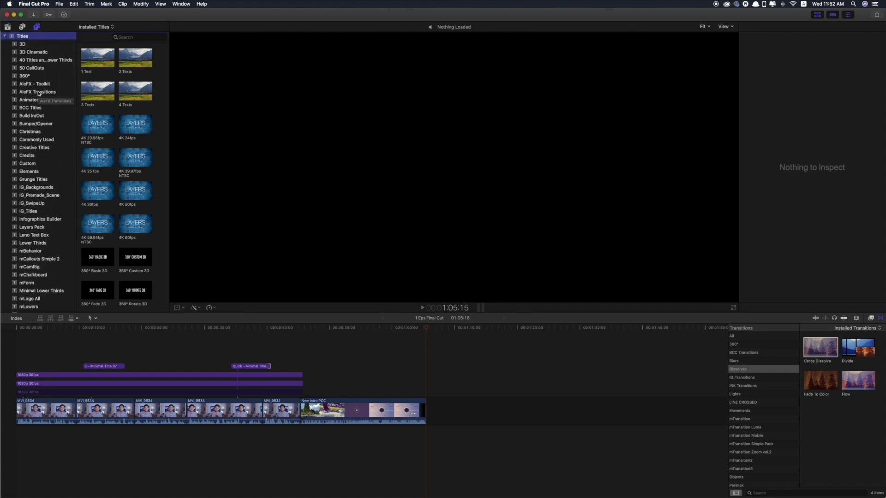
Examine the title templates in the Build In/Out category
left_click(32, 115)
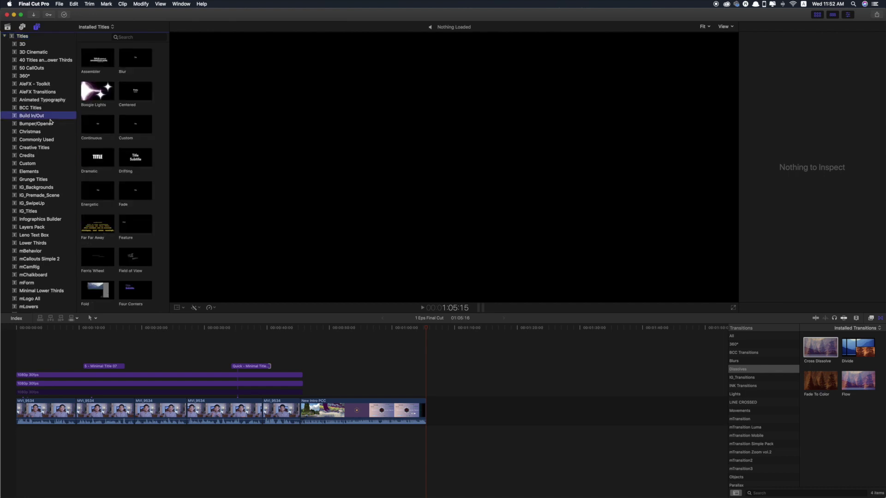
scroll(92, 128, "down", 10)
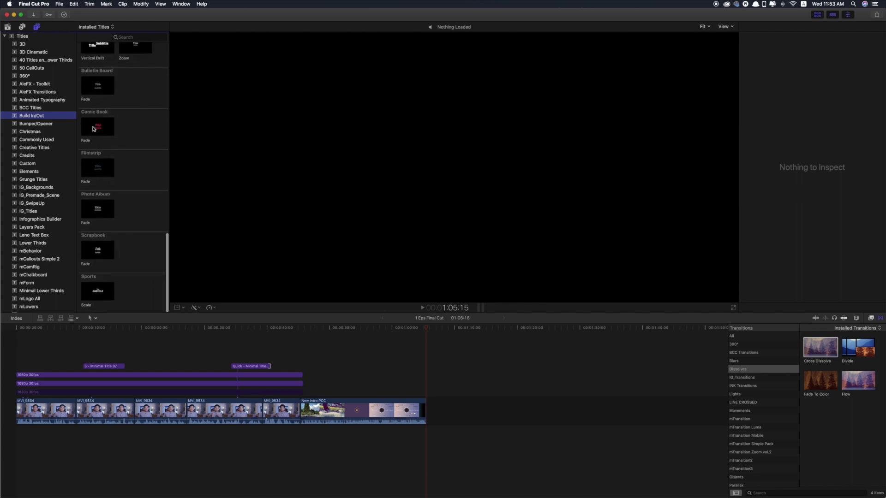
scroll(92, 139, "up", 15)
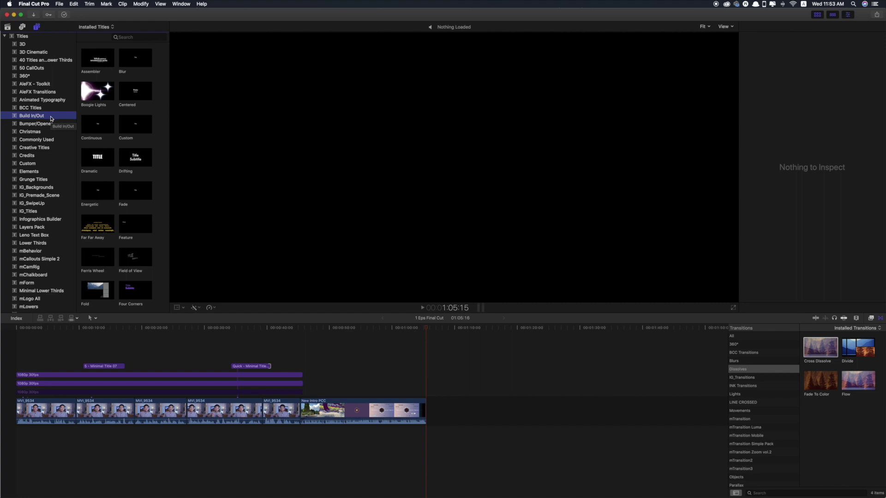
scroll(143, 166, "down", 15)
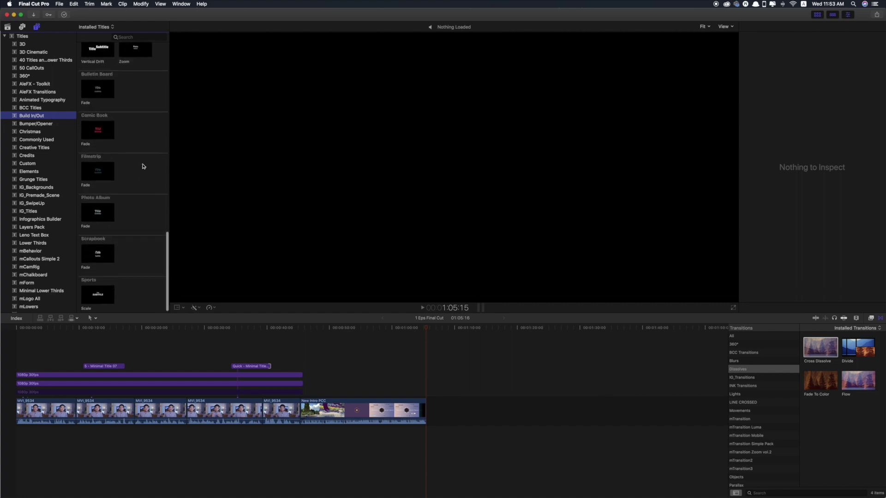
scroll(143, 166, "up", 15)
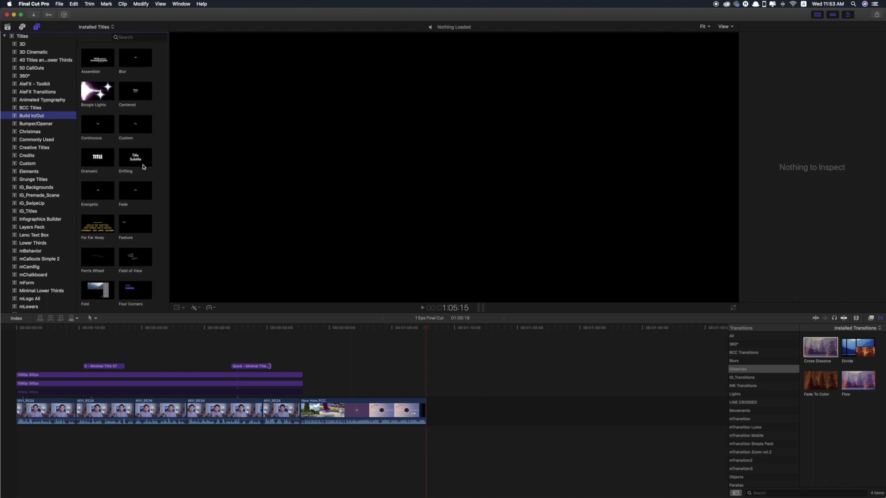
scroll(28, 206, "down", 10)
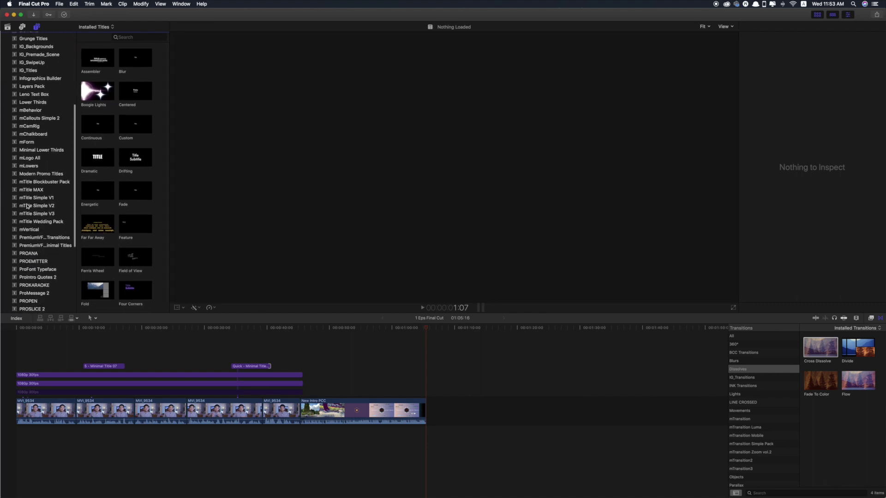
scroll(27, 206, "up", 10)
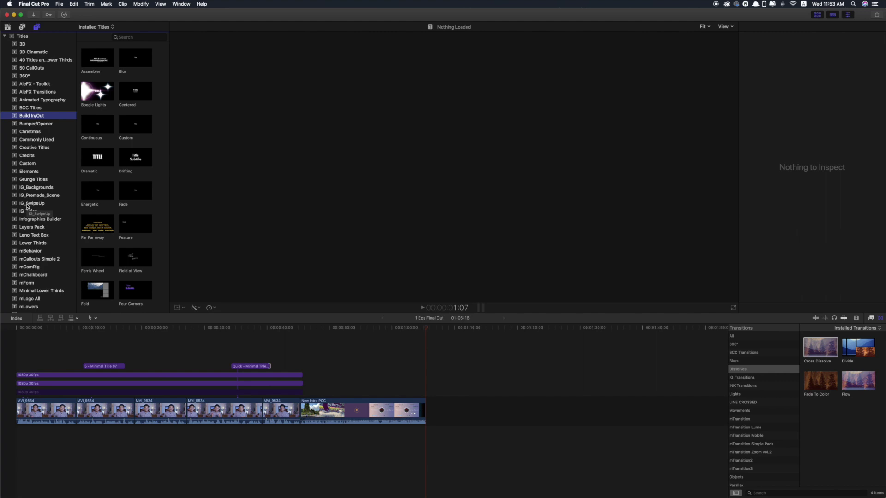
Expand the Generators group and look through the Backgrounds generators
scroll(26, 207, "down", 15)
left_click(28, 306)
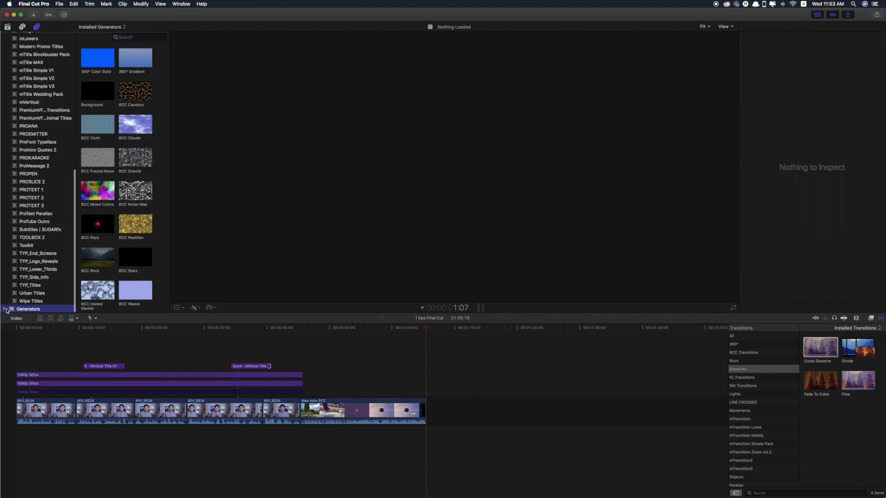
left_click(5, 306)
scroll(28, 277, "down", 3)
left_click(36, 228)
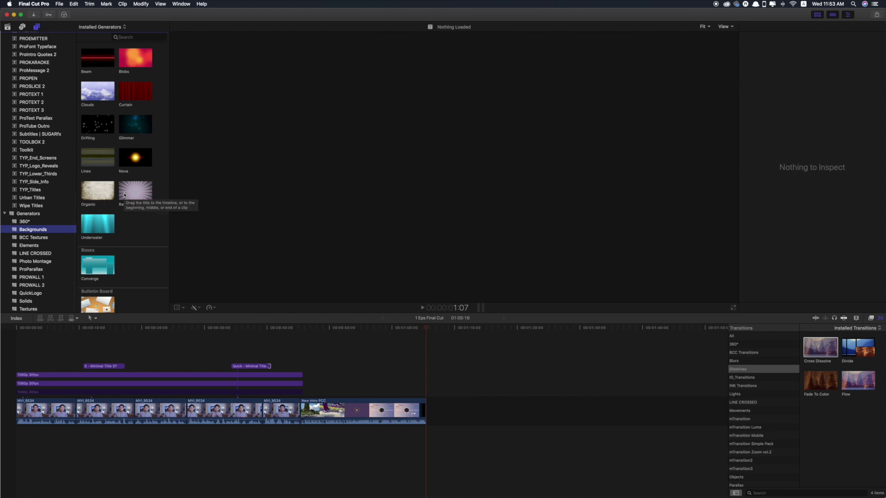
scroll(124, 194, "down", 15)
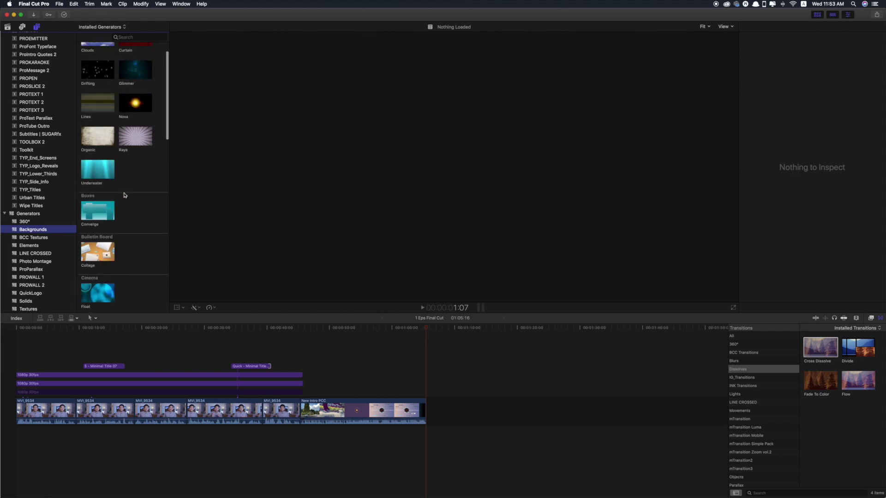
scroll(99, 238, "down", 5)
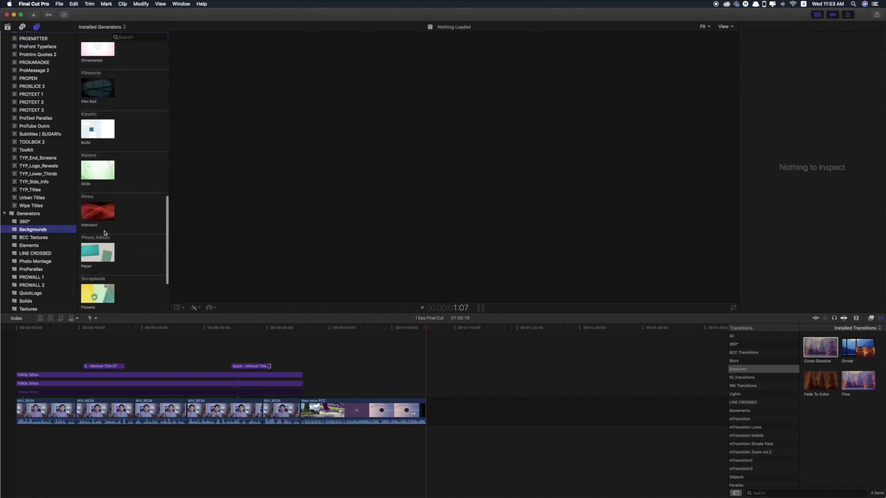
Look through the generator categories from BCC Textures, Elements and LINE CROSSED down to PROWALL 1
left_click(28, 237)
left_click(28, 245)
left_click(30, 253)
left_click(32, 261)
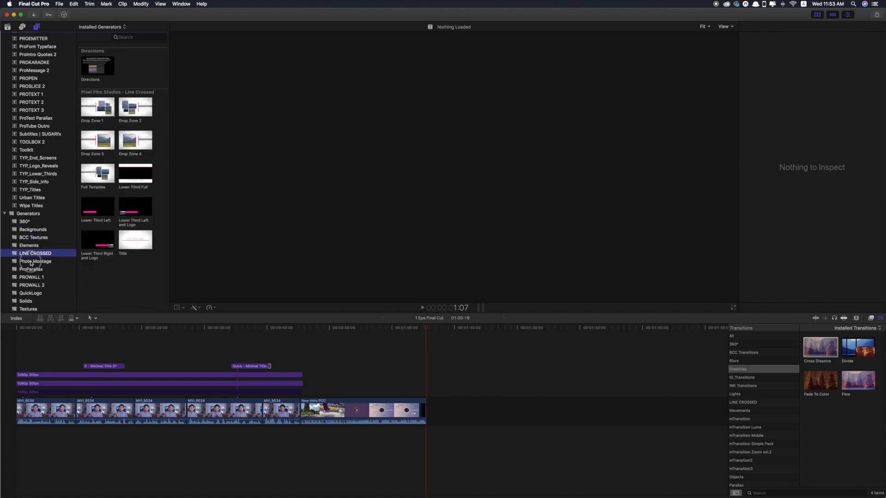
left_click(32, 269)
scroll(32, 276, "down", 1)
left_click(32, 278)
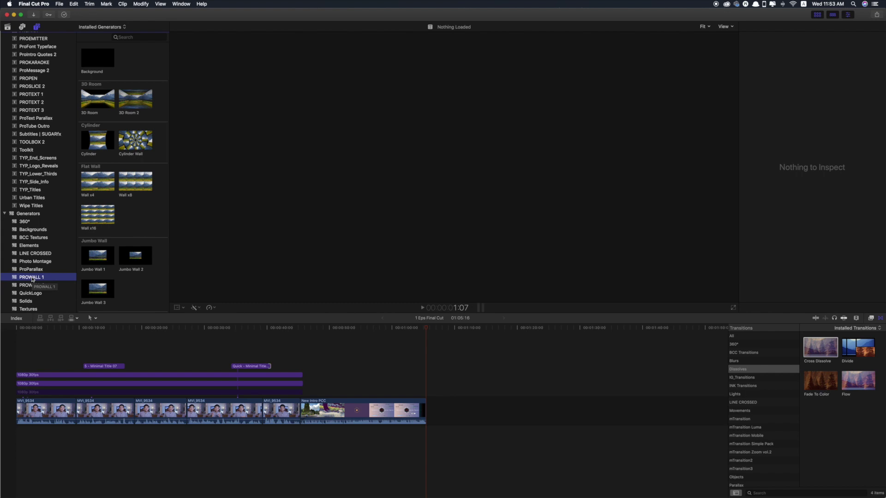
Preview the Cylinder generator from the PROWALL 1 category in the viewer
scroll(33, 278, "up", 20)
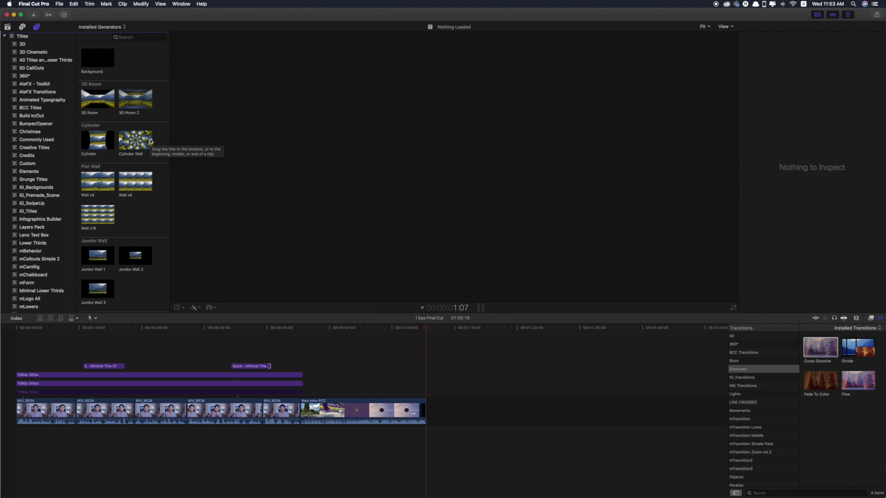
left_click(101, 145)
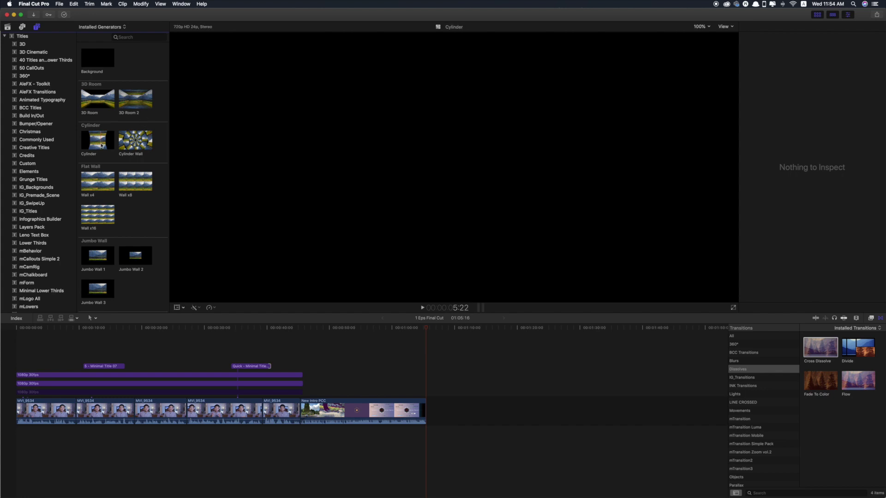
scroll(40, 86, "up", 3)
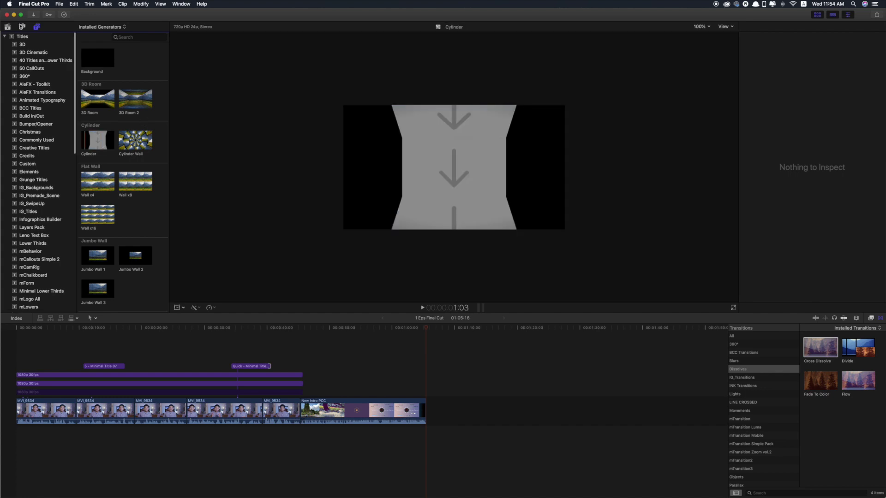
Show the AleFX Transitions titles and switch to the Christmas title category to preview Christmas Title 5
left_click(39, 91)
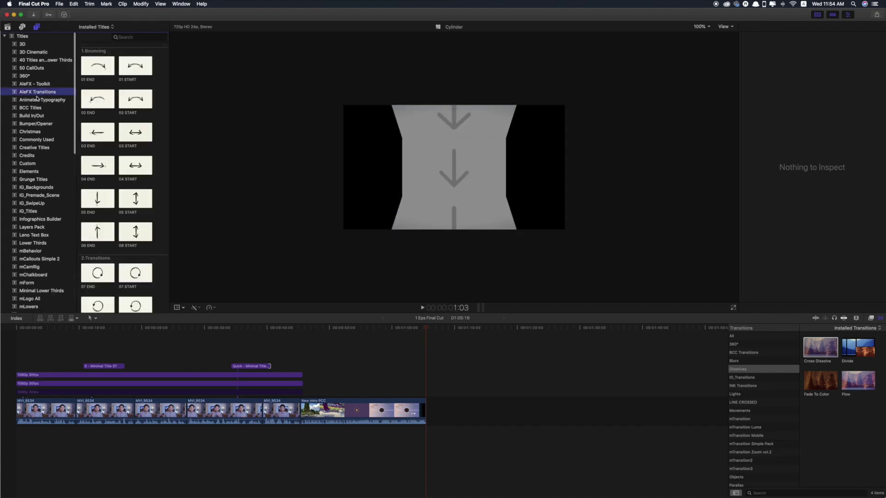
scroll(20, 172, "down", 2)
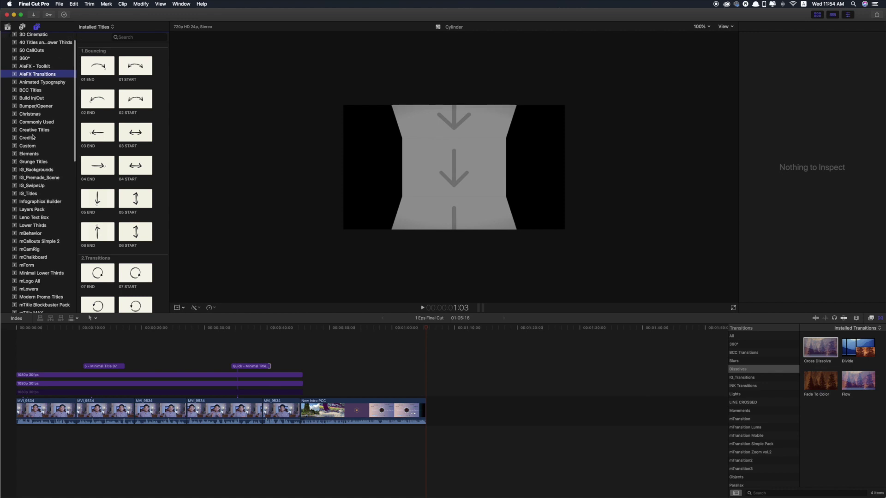
left_click(30, 115)
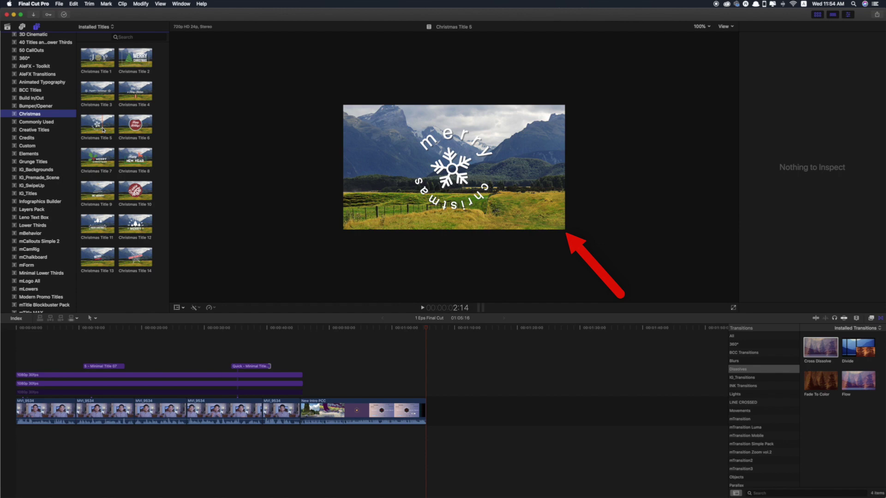
Return to the library browser, look through the YouTube event's clips and select the Untitled 2 clip to preview it
left_click(22, 26)
left_click(7, 26)
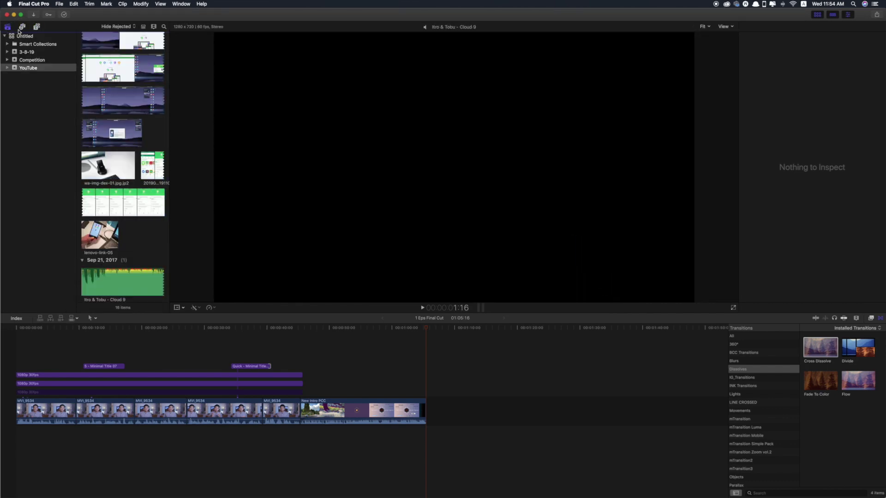
scroll(152, 106, "up", 10)
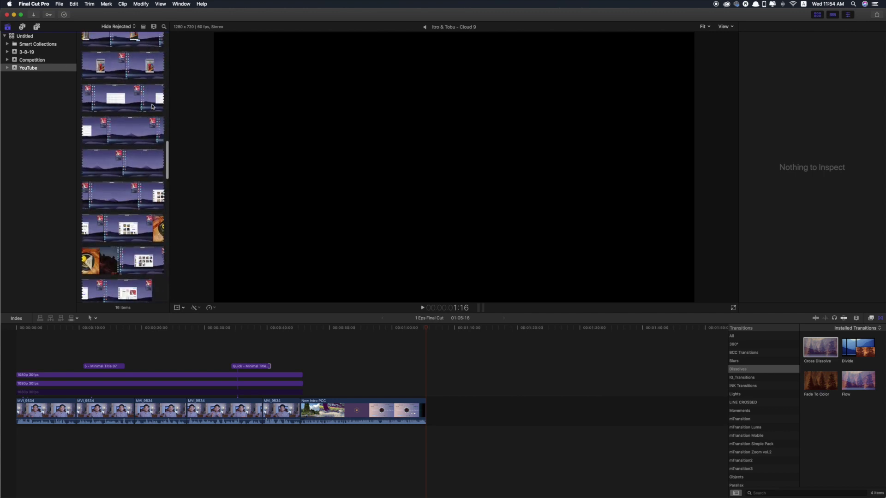
scroll(152, 106, "down", 8)
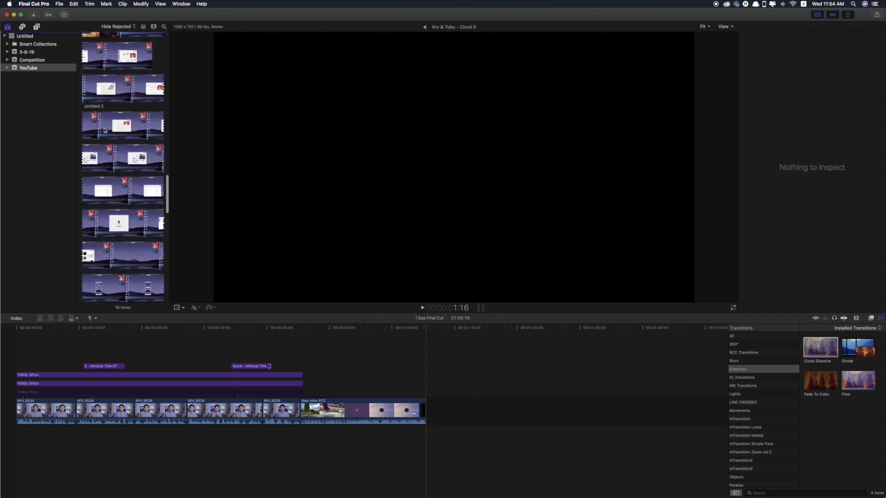
left_click(104, 130)
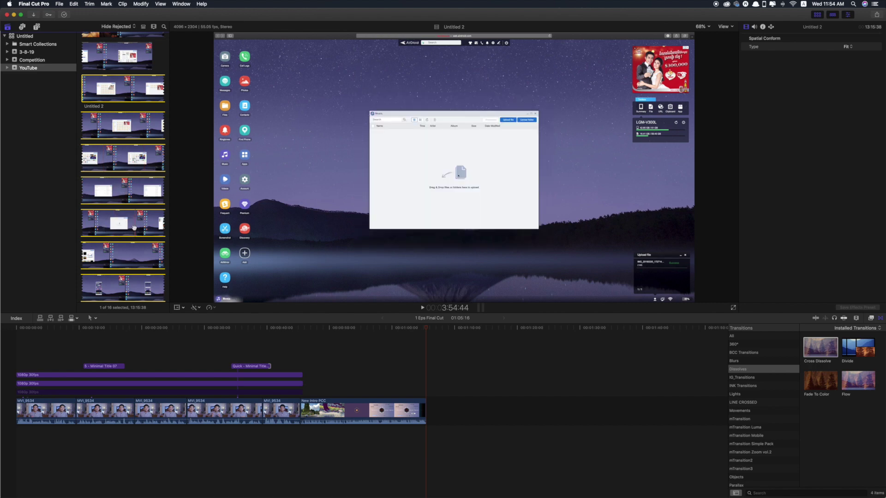
Reopen the titles browser, look through its categories and show the Commonly Used title presets
left_click(37, 26)
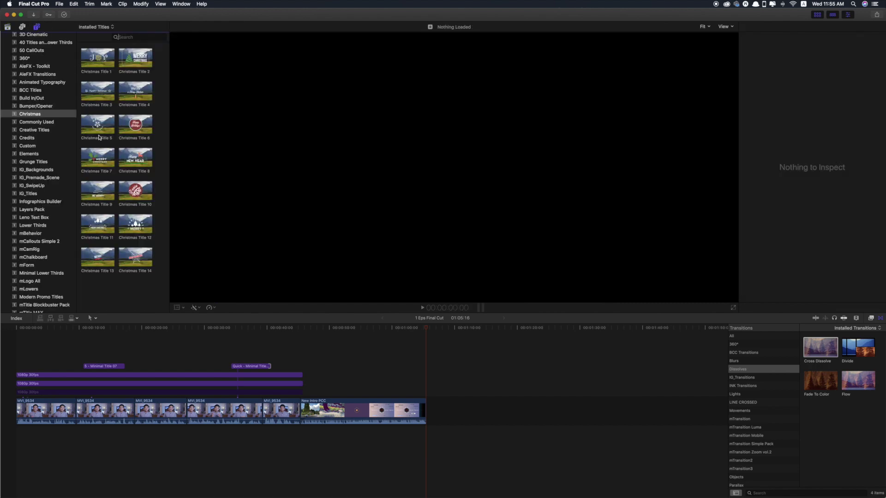
left_click(37, 105)
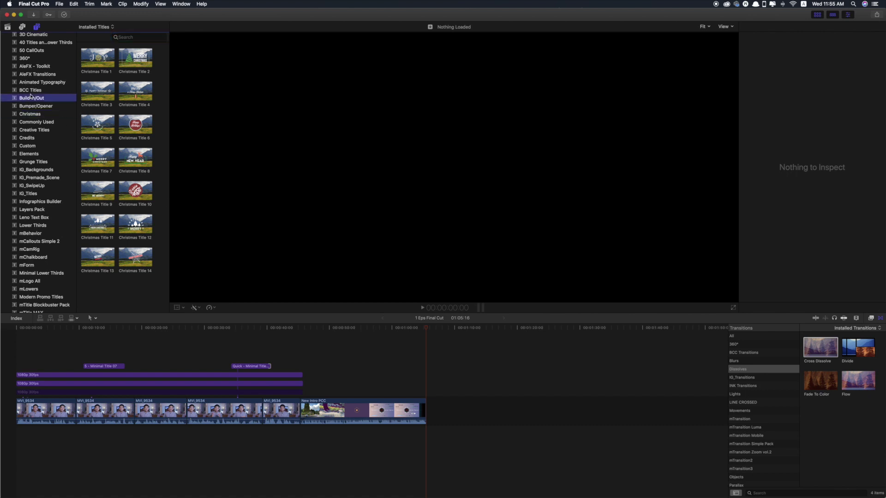
left_click(36, 147)
left_click(34, 122)
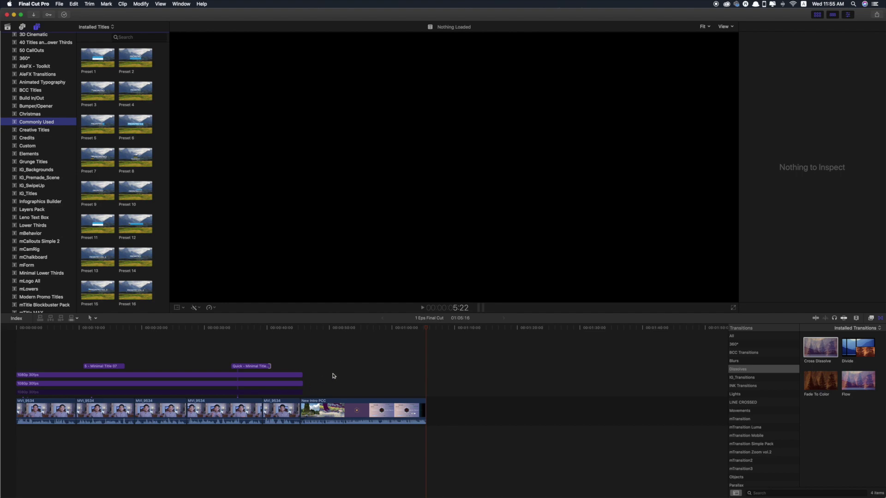
Scrub through the project timeline, previewing the talking-head footage, the Quick minimal title and the empty area past the last clip
left_click(332, 373)
key("super+6")
left_click_drag(322, 330, 205, 348)
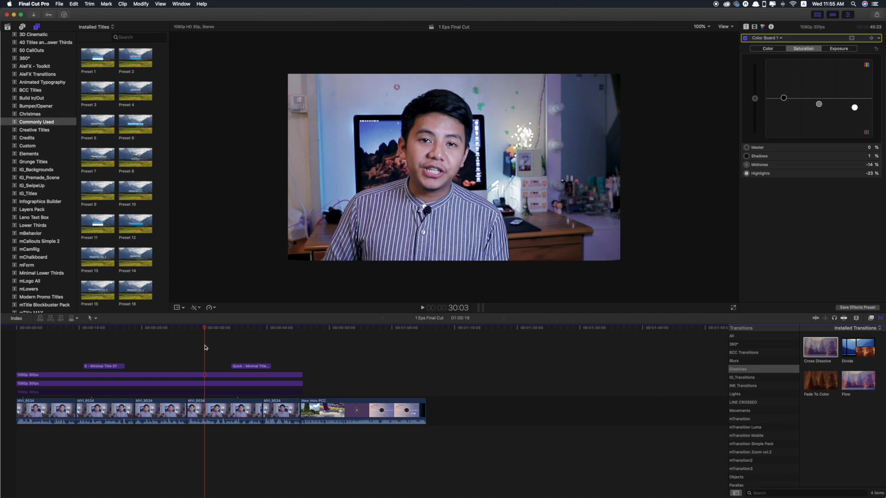
left_click(252, 330)
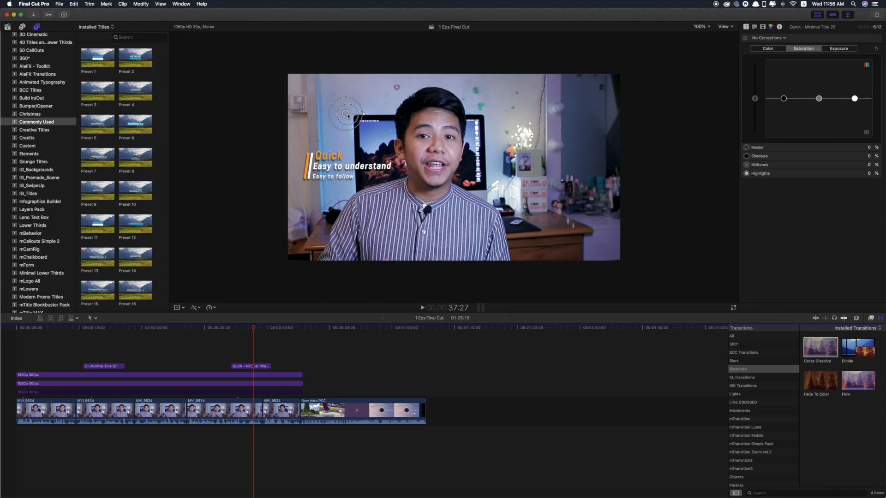
left_click(452, 345)
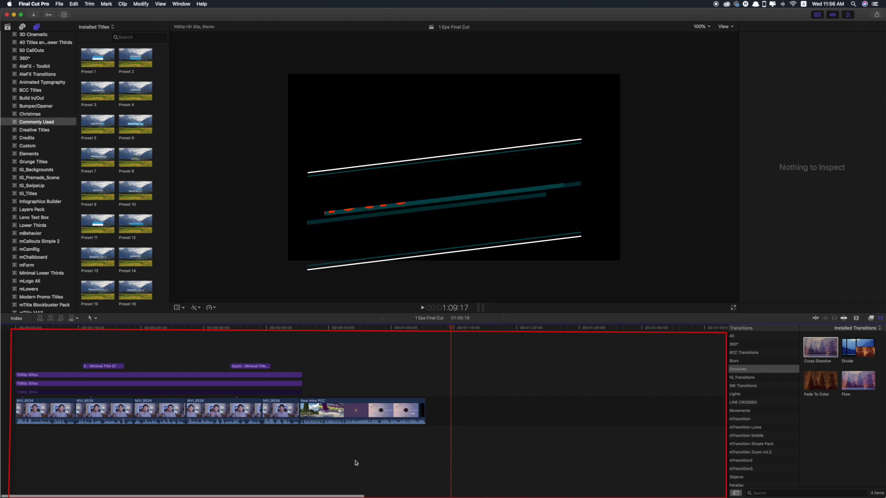
Try deleting the short split-off opening segment of the New Intro PCC clip from the timeline
left_click_drag(367, 327, 336, 332)
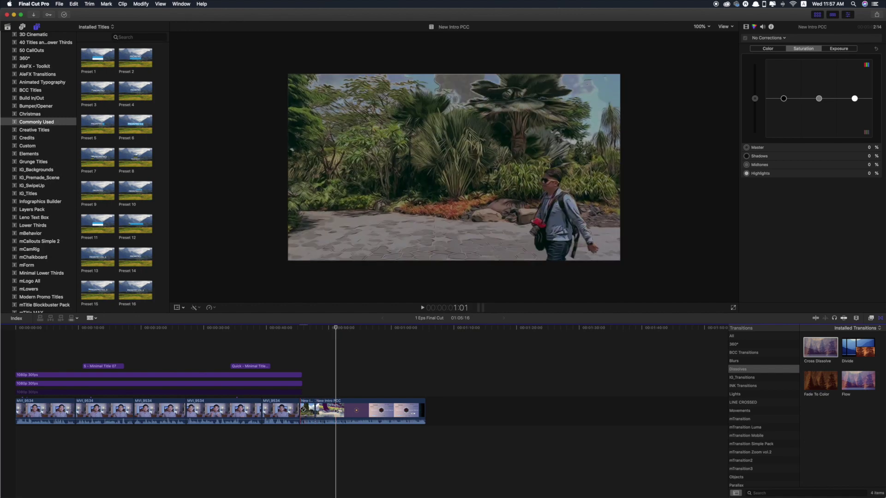
key("s")
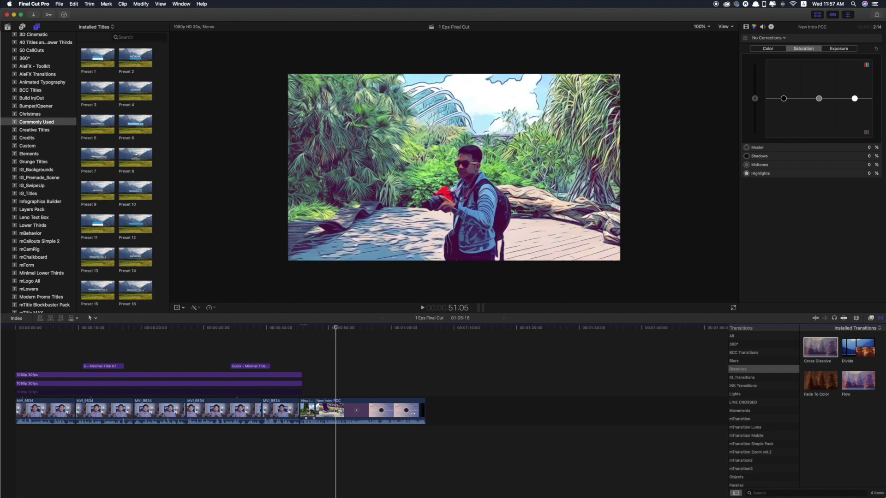
left_click(307, 410)
key("Delete")
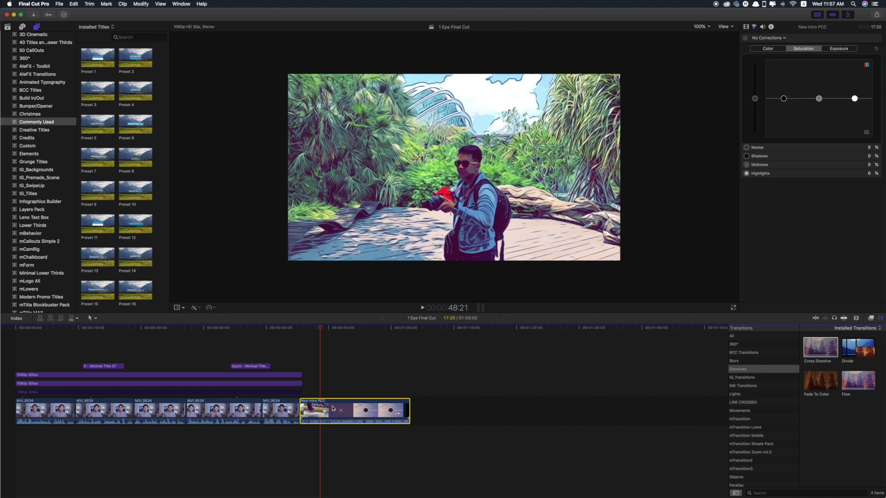
mouse_move(332, 408)
left_mouse_down()
mouse_move(362, 410)
mouse_move(326, 411)
left_mouse_up()
left_click(338, 424)
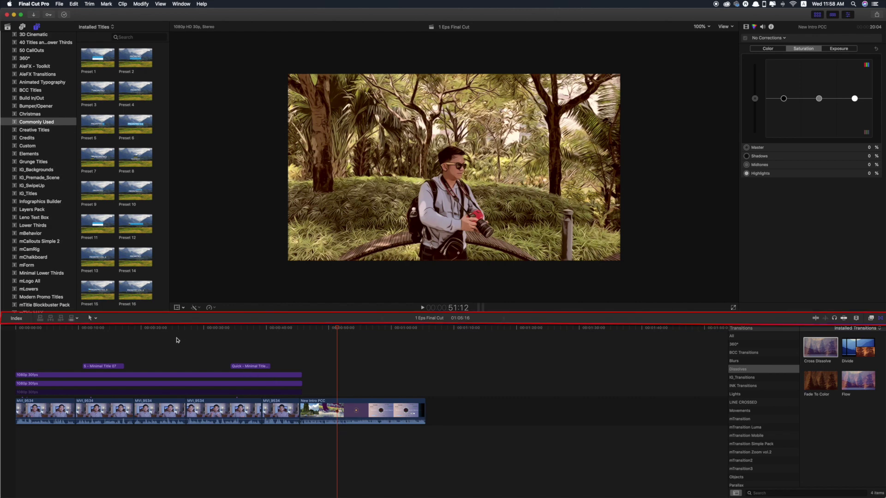
Show and hide the timeline index, review the list of editing tools and choose the Select tool
left_click(17, 318)
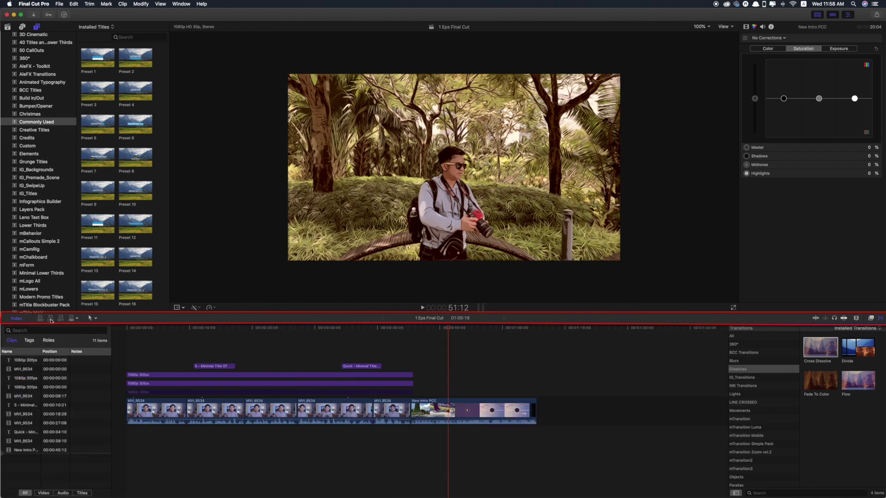
left_click(16, 318)
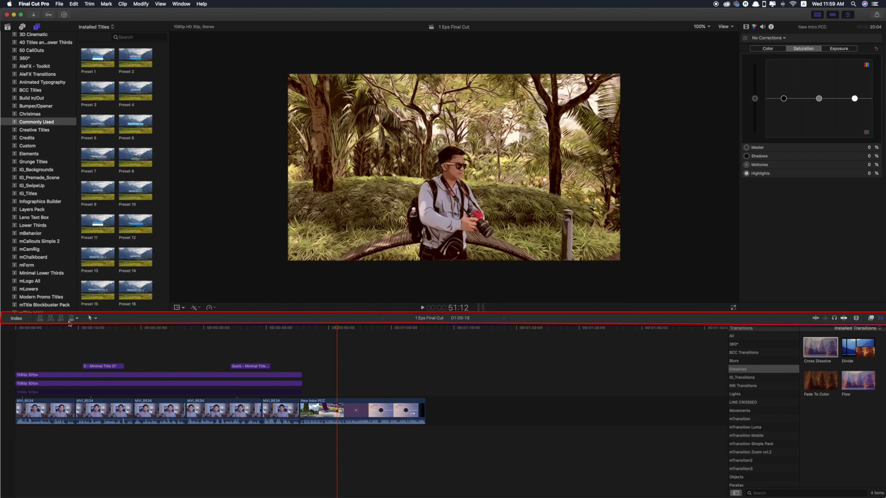
left_click(91, 318)
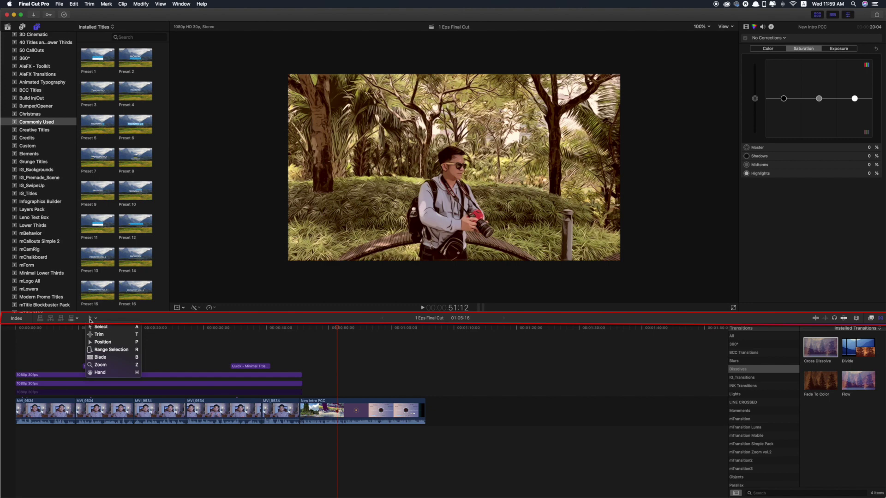
left_click(96, 326)
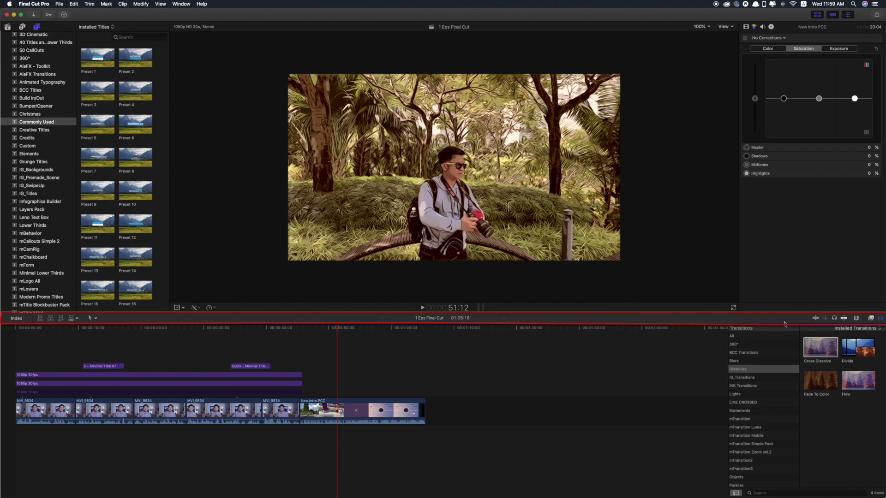
Zoom the timeline in on the New Intro PCC clip using the clip appearance settings and position the playhead at 51:13
left_click(856, 317)
left_click(856, 318)
left_click(856, 319)
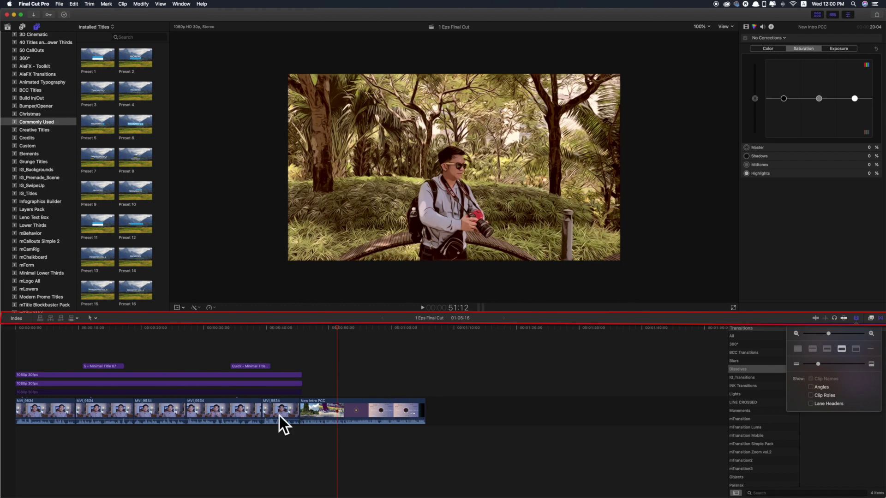
left_click_drag(828, 333, 849, 339)
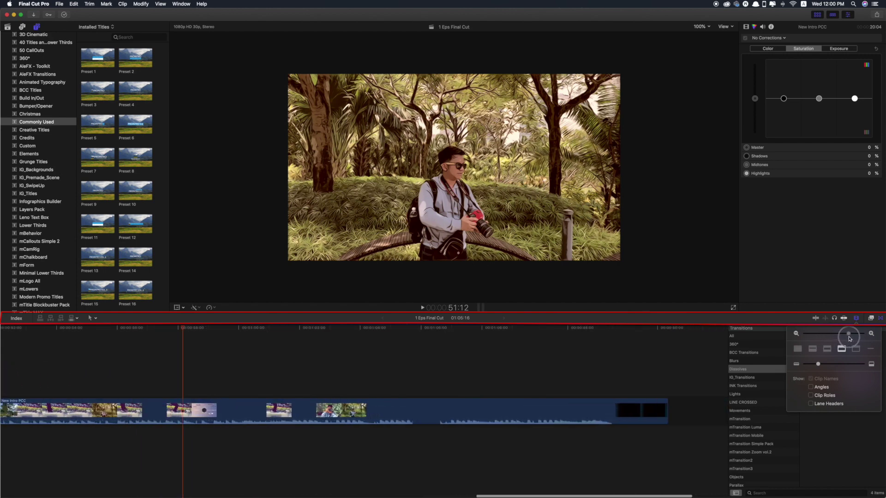
left_click(178, 327)
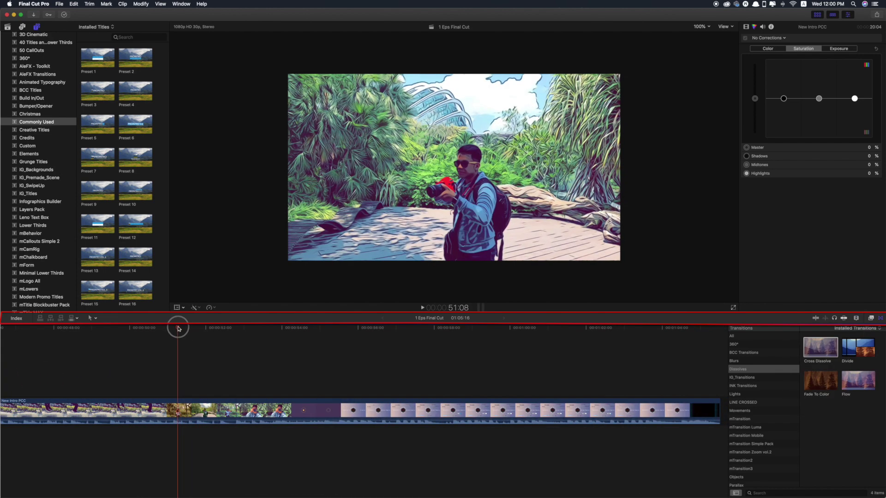
left_click(182, 328)
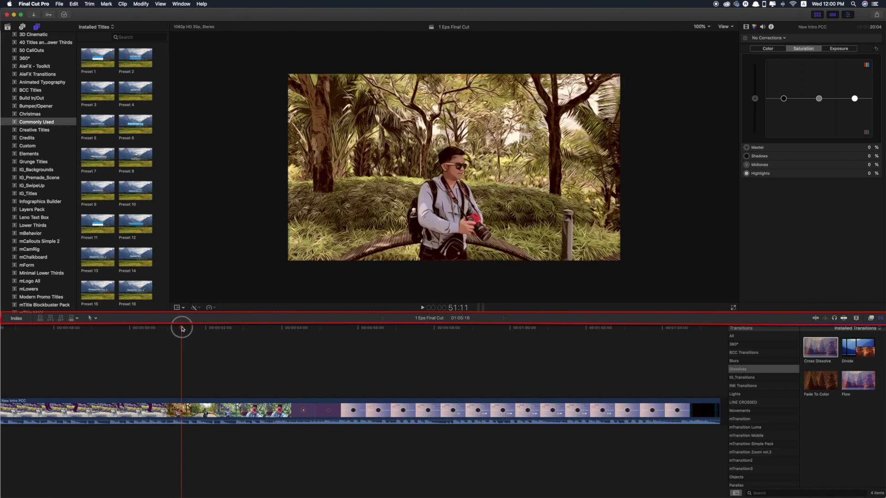
left_click_drag(182, 328, 184, 329)
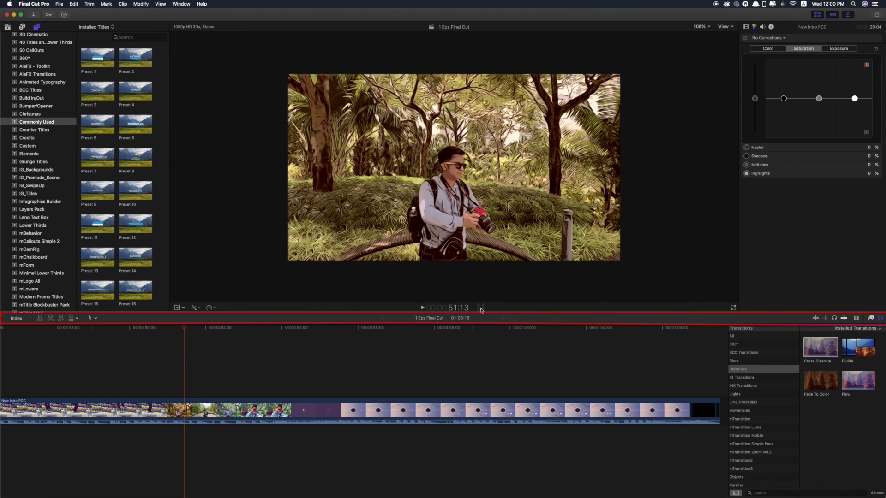
Zoom the timeline back out slightly and adjust the clip height in the clip appearance settings
left_click(856, 318)
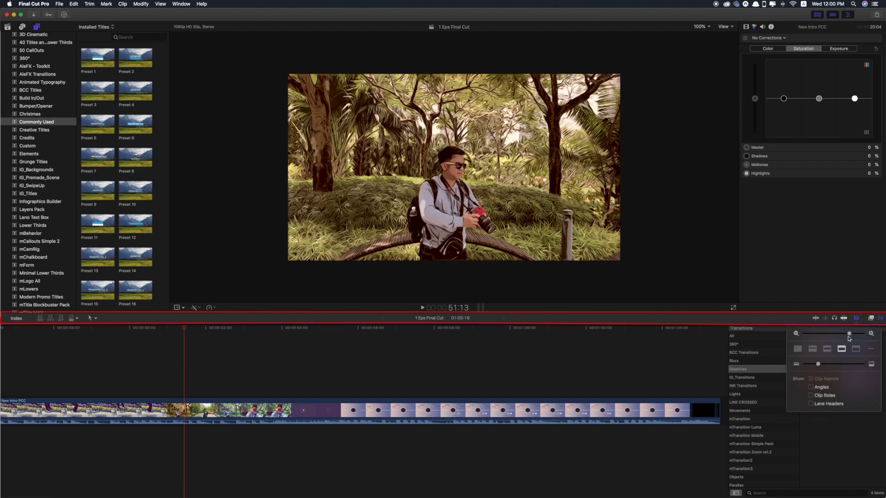
left_click_drag(850, 333, 846, 334)
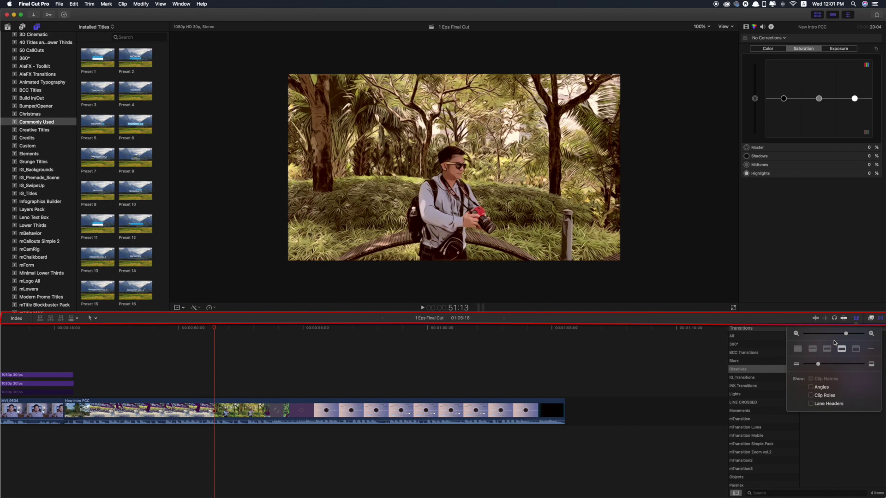
mouse_move(846, 333)
left_mouse_down()
mouse_move(835, 335)
mouse_move(846, 338)
left_mouse_up()
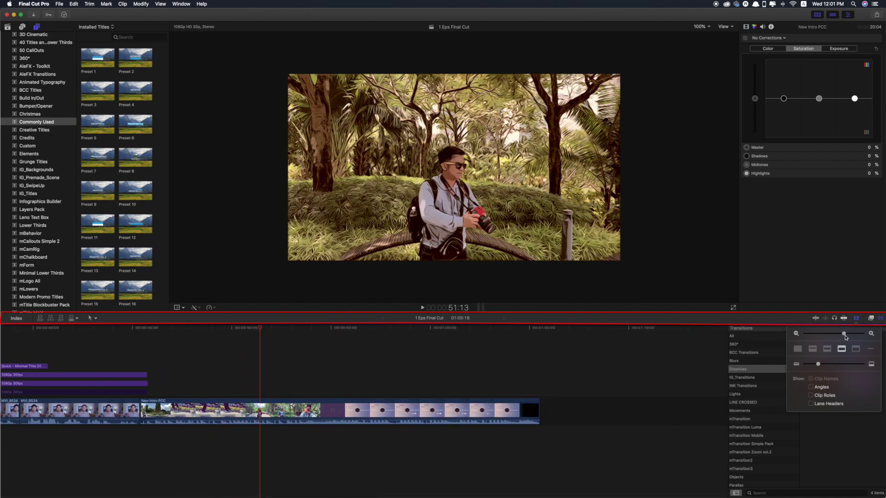
left_click_drag(818, 364, 806, 364)
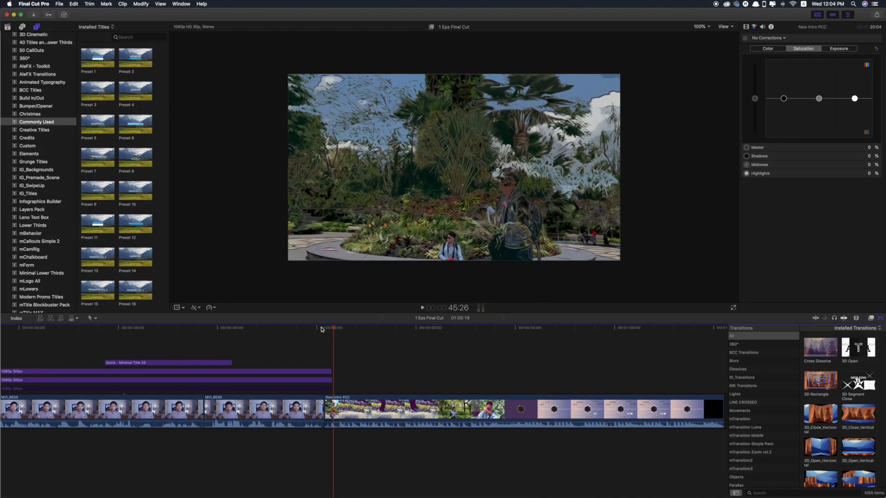
Look through all installed transitions and preview the 3D_Close_Horizontal transition
scroll(837, 380, "down", 10)
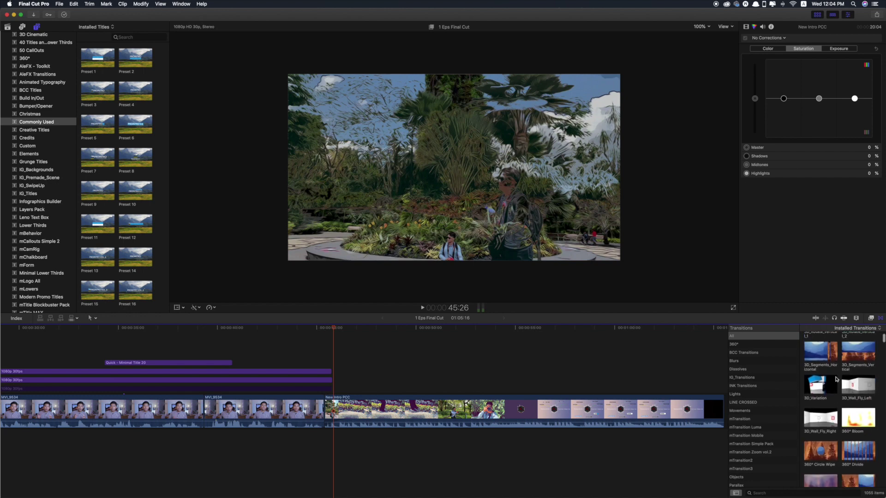
scroll(836, 379, "up", 10)
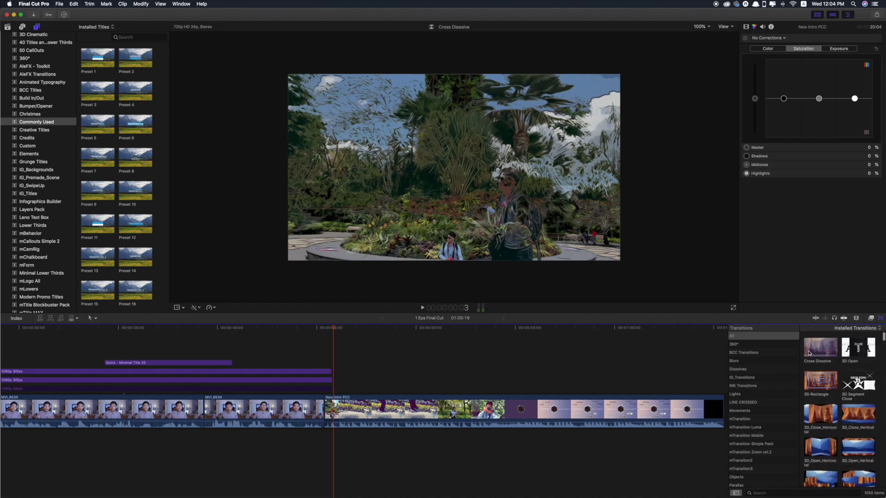
left_click(810, 419)
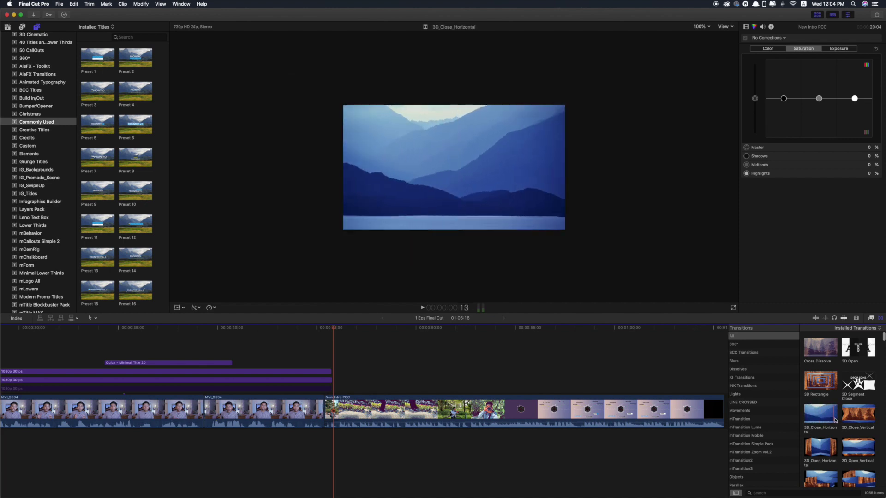
scroll(841, 421, "down", 1)
scroll(841, 421, "down", 3)
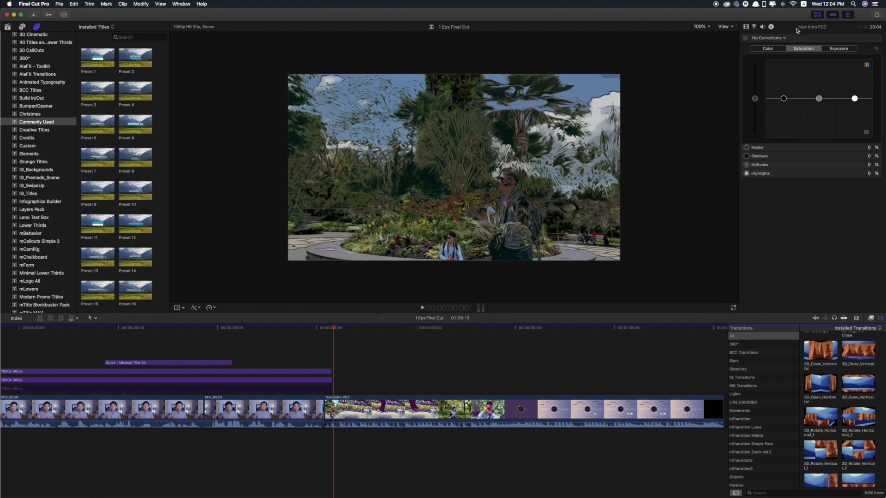
Hide and restore the inspector and review the New Intro PCC clip's video properties, including the Stabilization settings
left_click(848, 16)
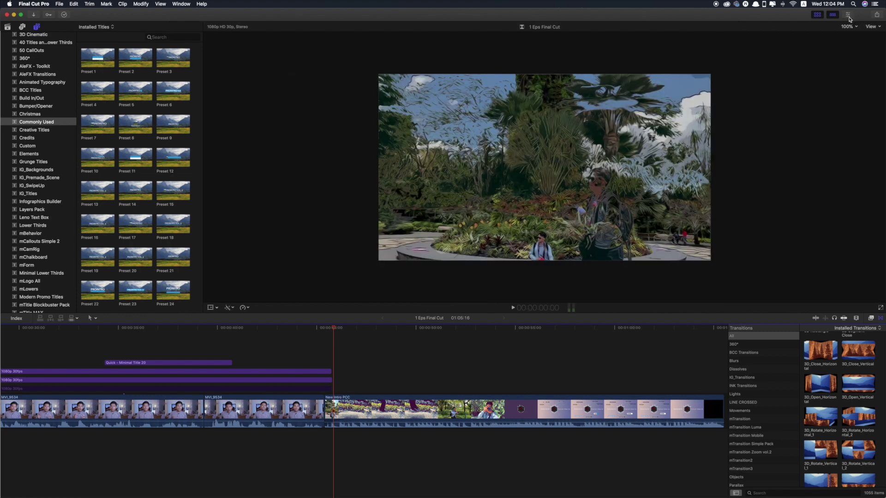
left_click(848, 16)
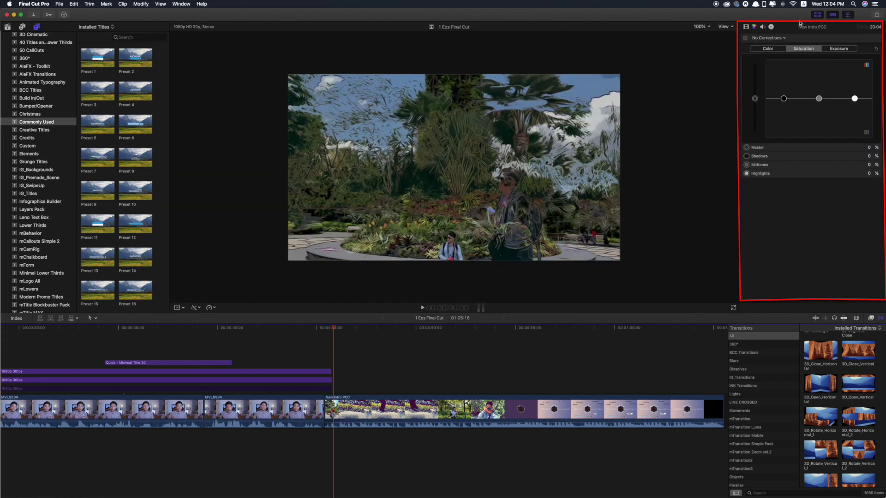
left_click(745, 27)
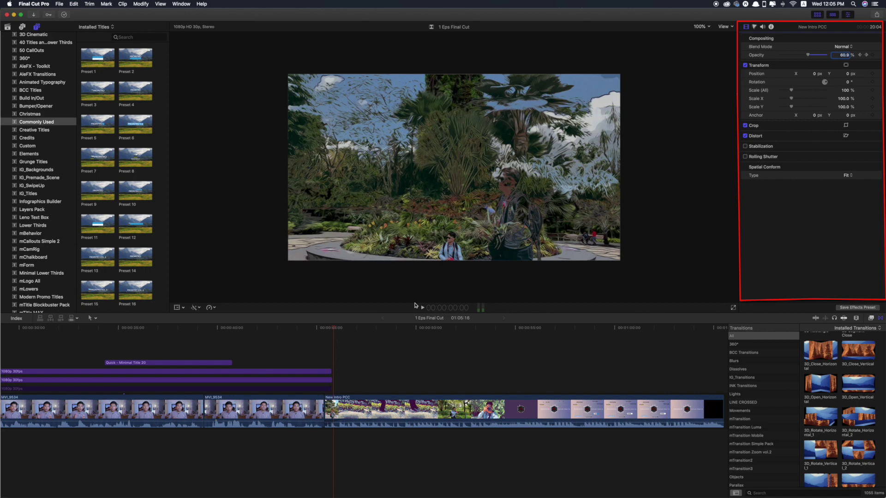
left_click(869, 146)
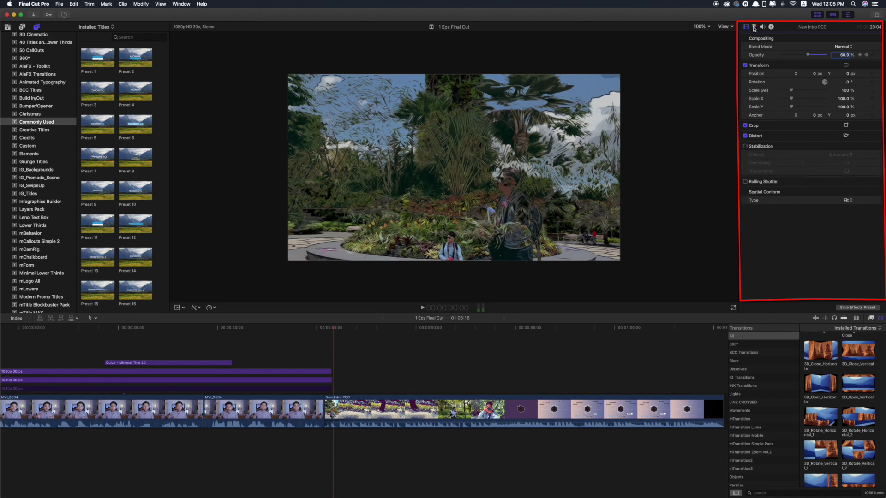
Look through the New Intro PCC clip's color exposure, audio and info settings in the inspector
left_click(754, 27)
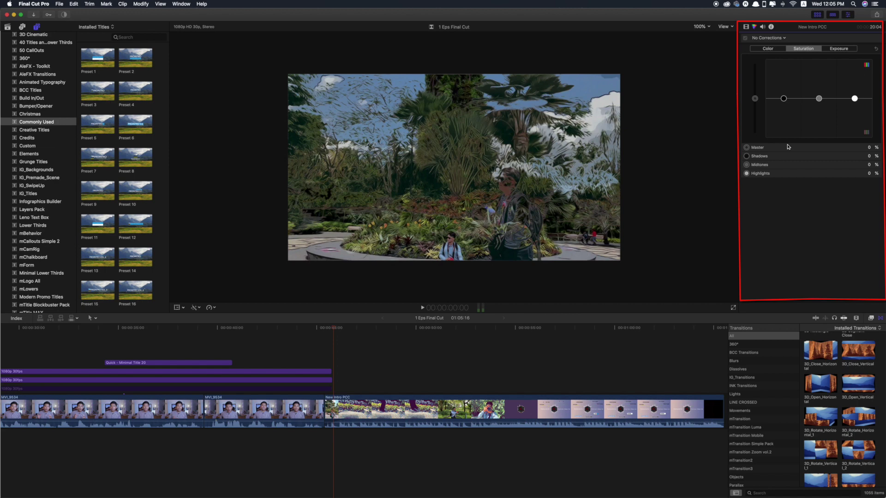
left_click(839, 50)
left_click(761, 27)
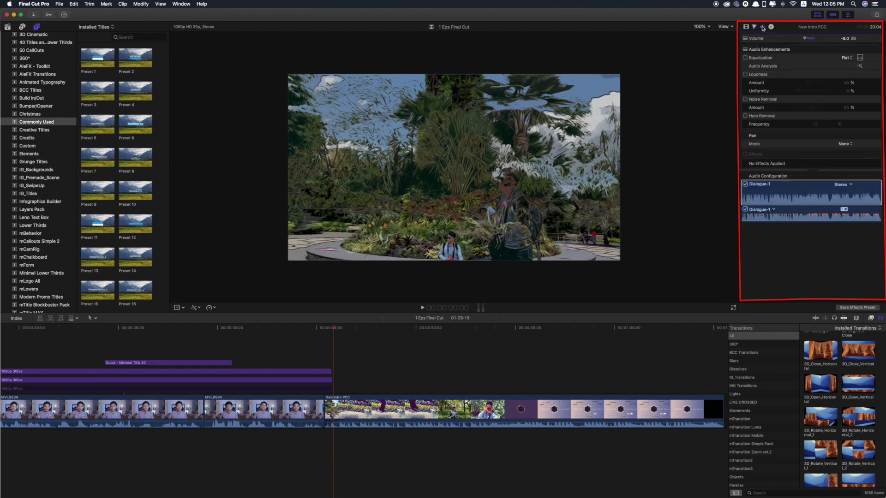
left_click(771, 26)
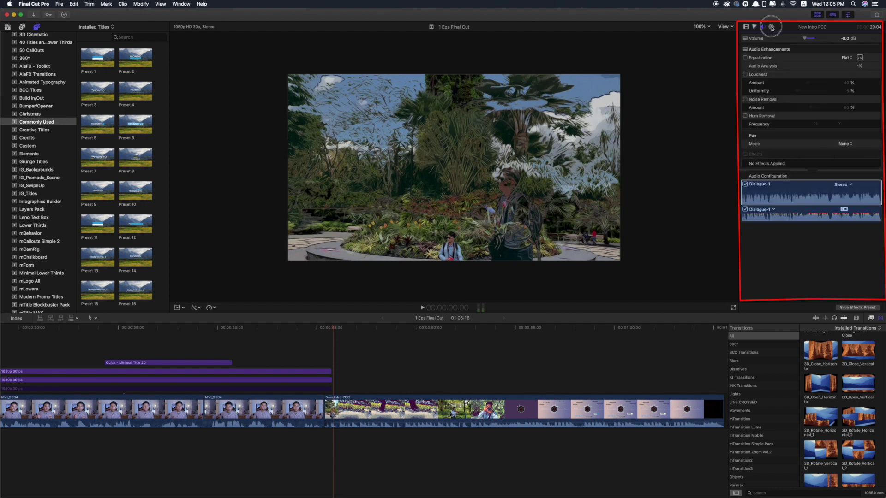